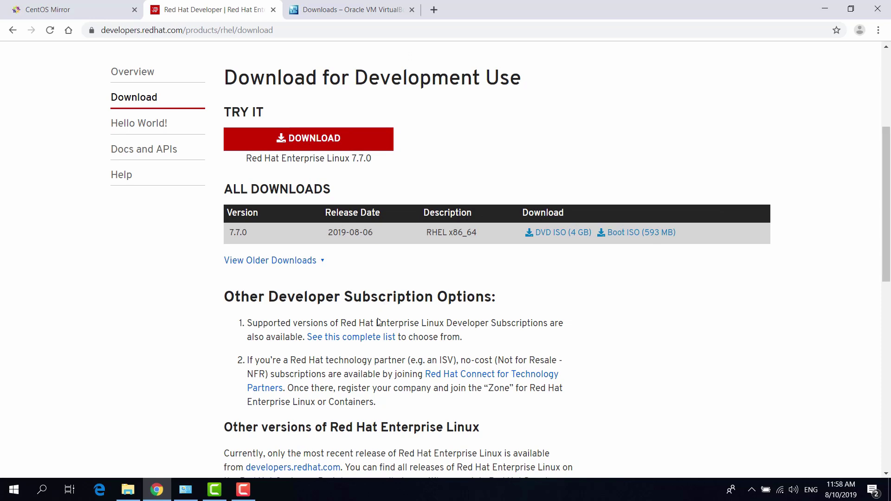
Open the complete list of supported Red Hat Enterprise Linux Developer Subscriptions from the download page.
click(361, 340)
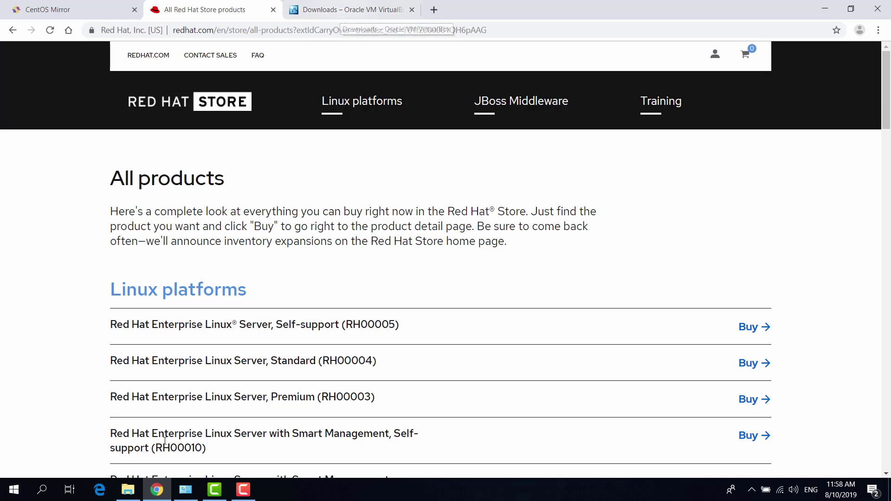
Install VirtualBox 6.0.10 from VirtualBox-6.0.10-132072-Win in the Downloads folder with default options, and start it after installation.
click(134, 492)
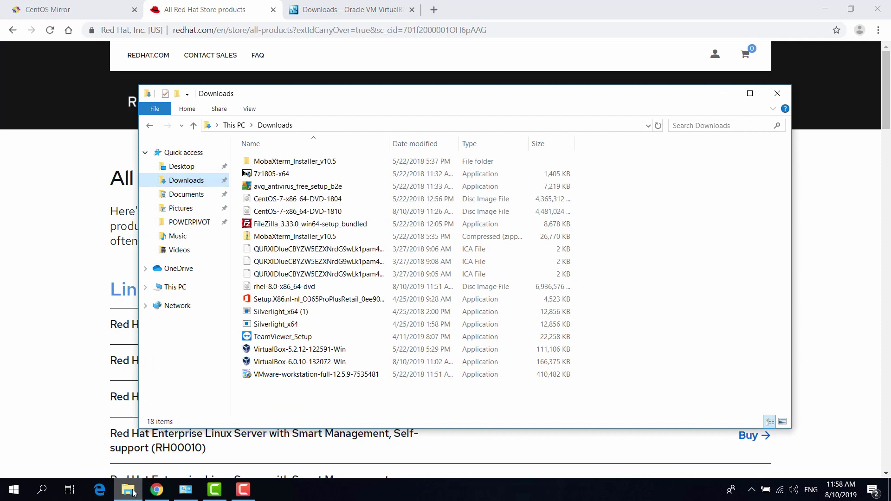
double_click(278, 365)
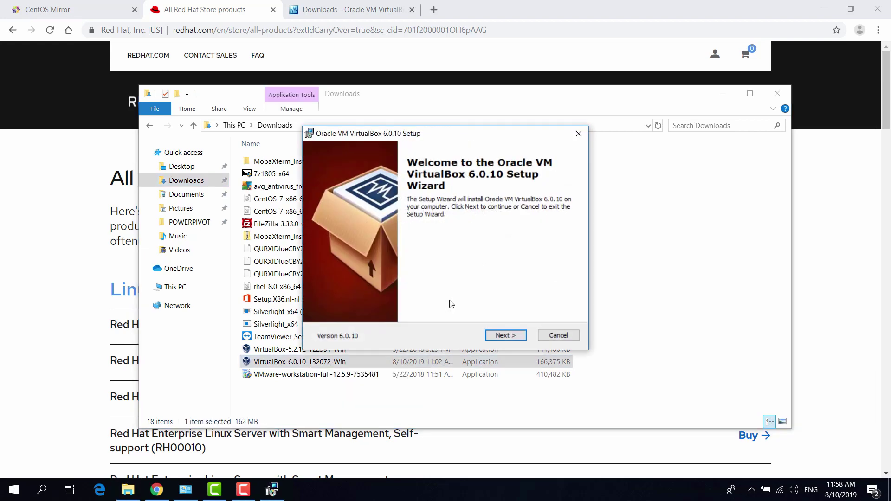
click(514, 342)
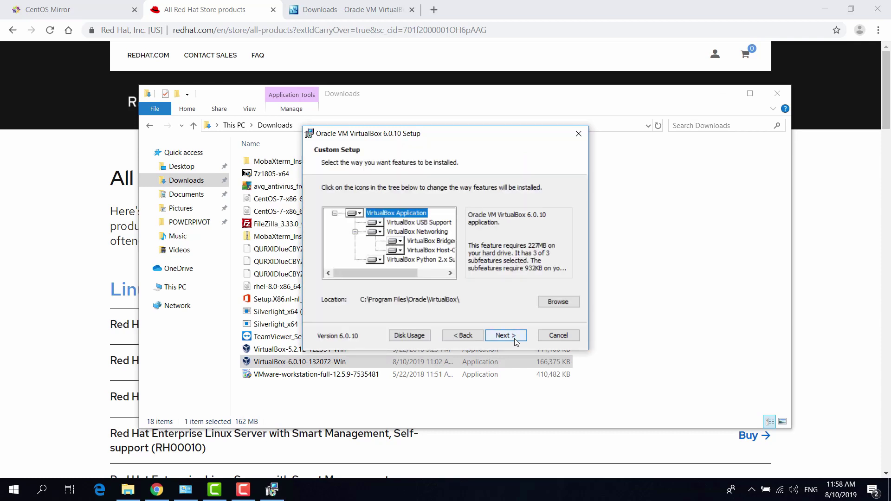
click(514, 342)
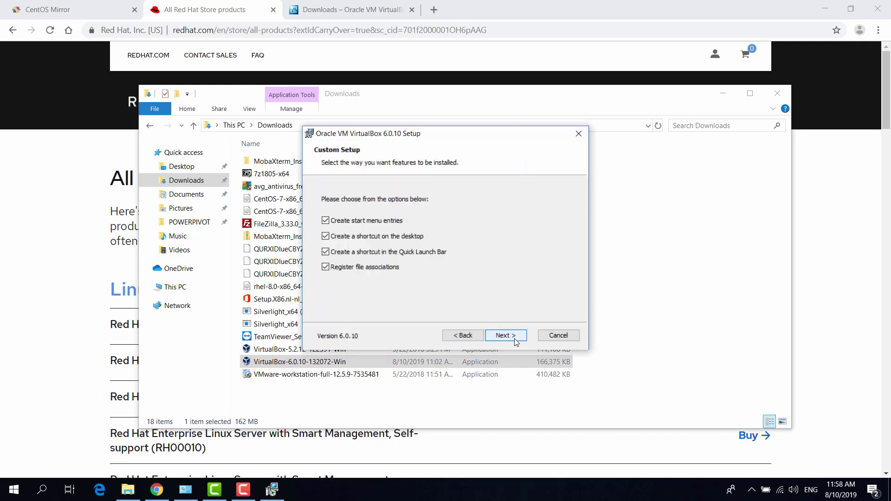
click(514, 339)
click(514, 339)
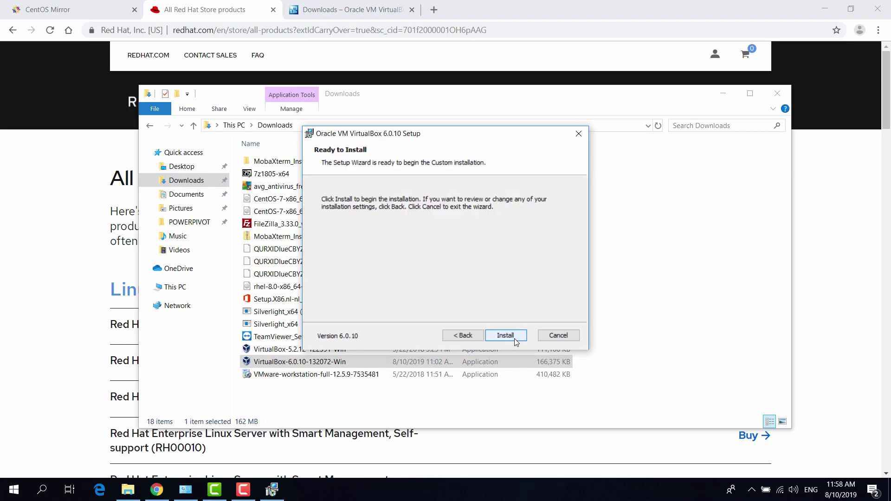
click(515, 338)
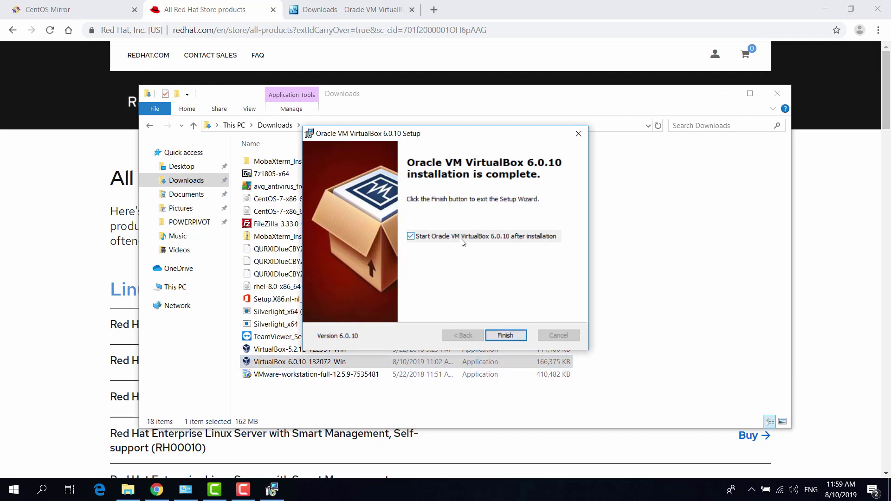
click(510, 338)
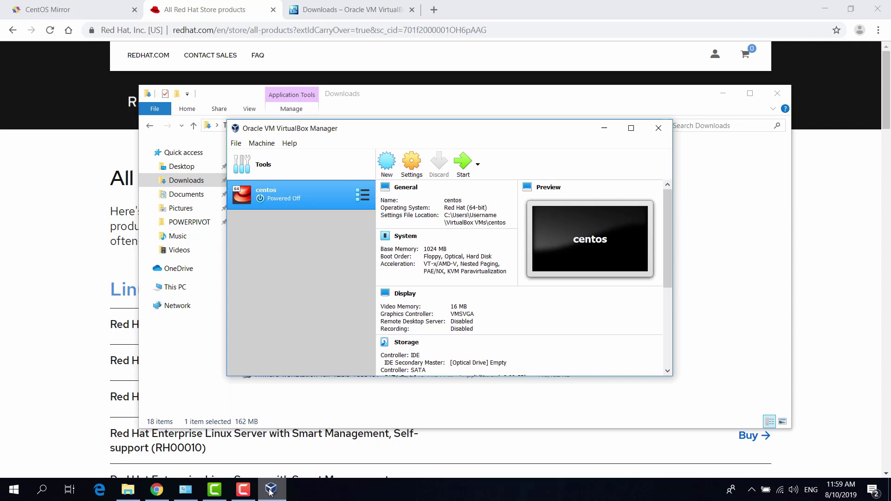
Remove the existing centos virtual machine and delete all its files.
right_click(321, 200)
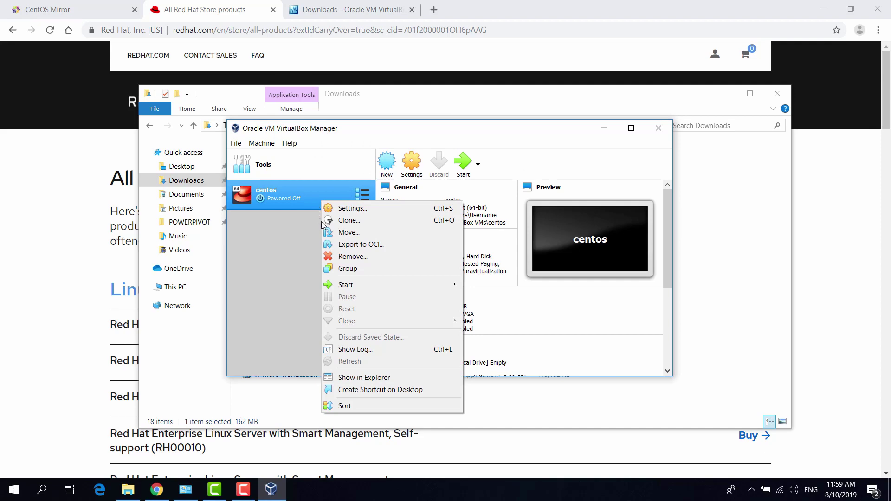
click(360, 257)
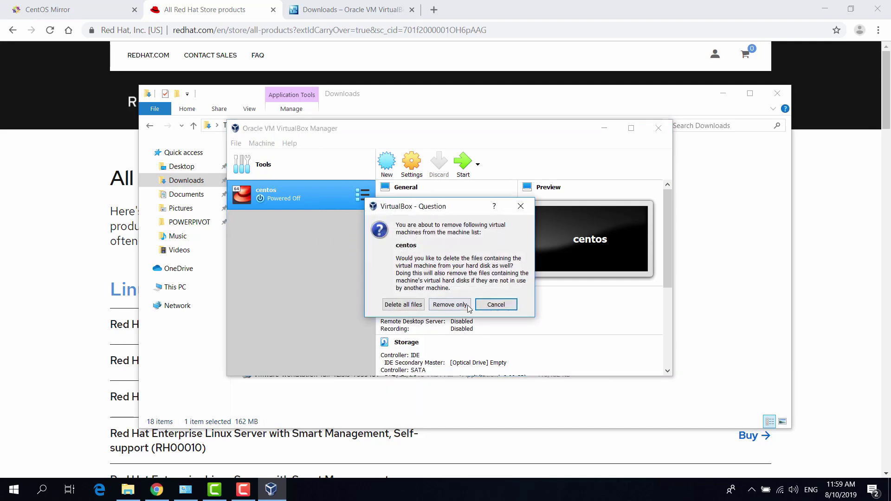
click(411, 308)
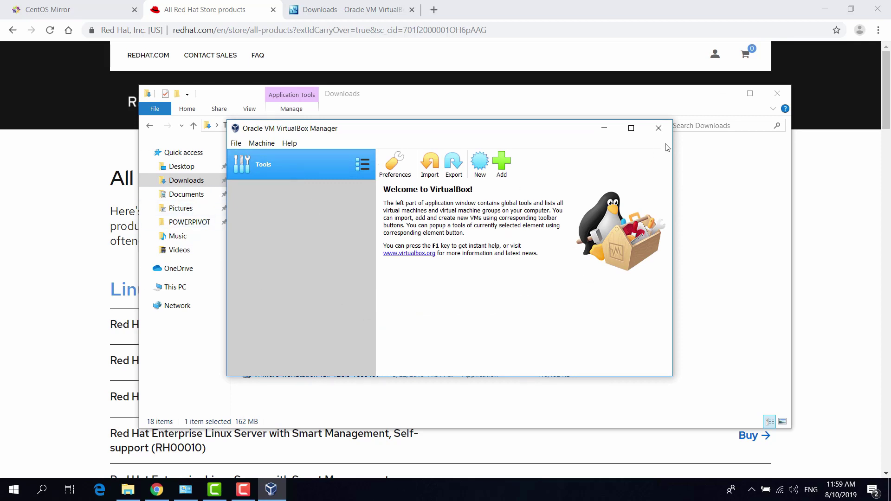
Start a new virtual machine named centos with type Linux, version Red Hat (64-bit) and 1024 MB of memory.
click(633, 128)
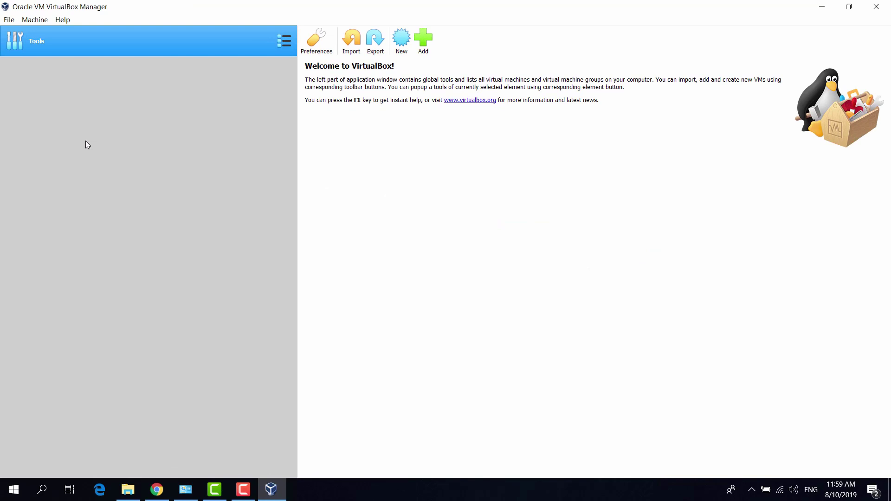
click(402, 42)
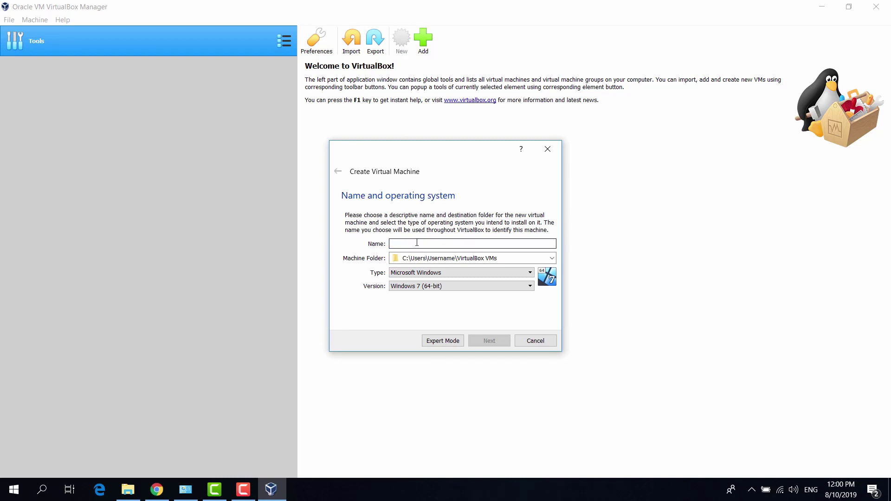
text(centos)
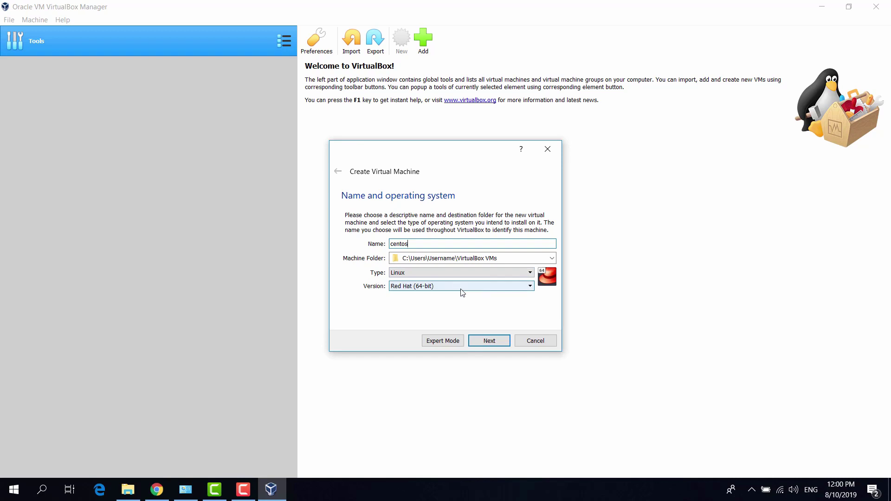
click(490, 341)
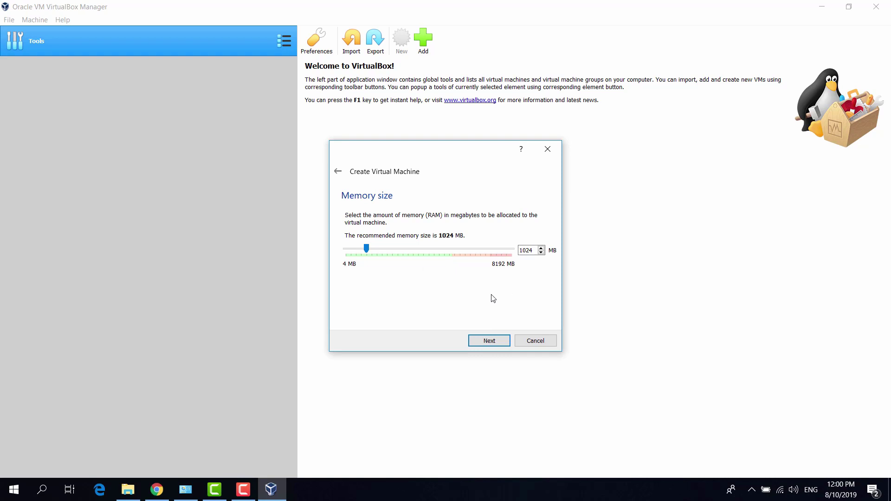
click(496, 342)
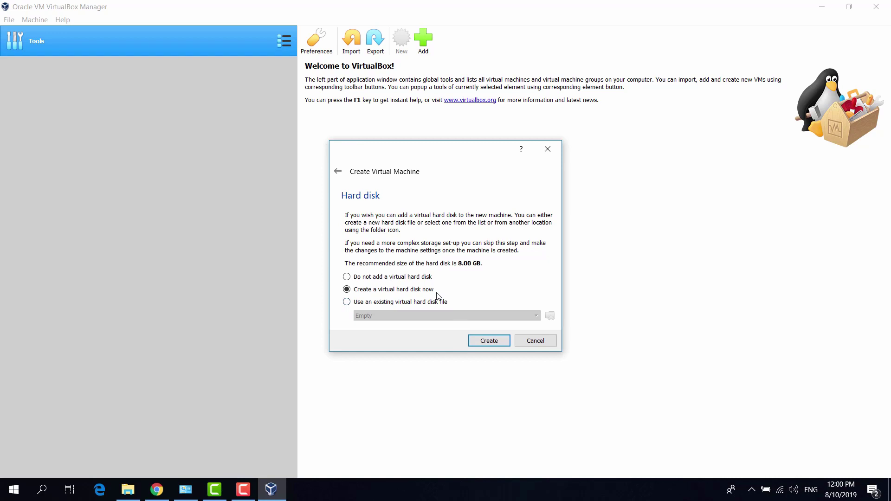
Create a new dynamically allocated VDI hard disk of 20 GB for the centos machine.
click(494, 345)
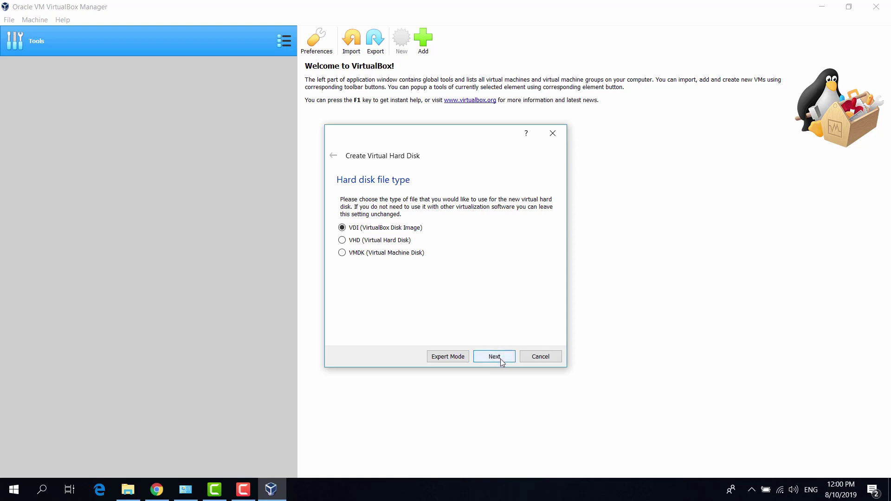
click(495, 356)
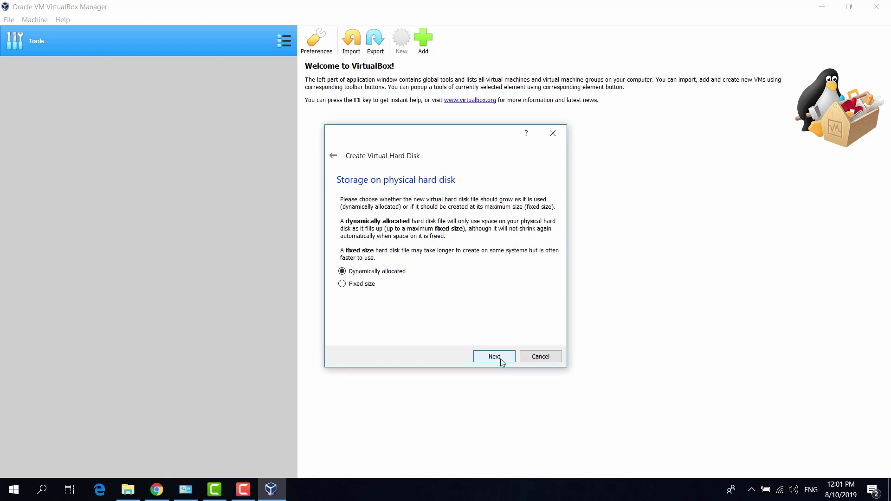
click(500, 358)
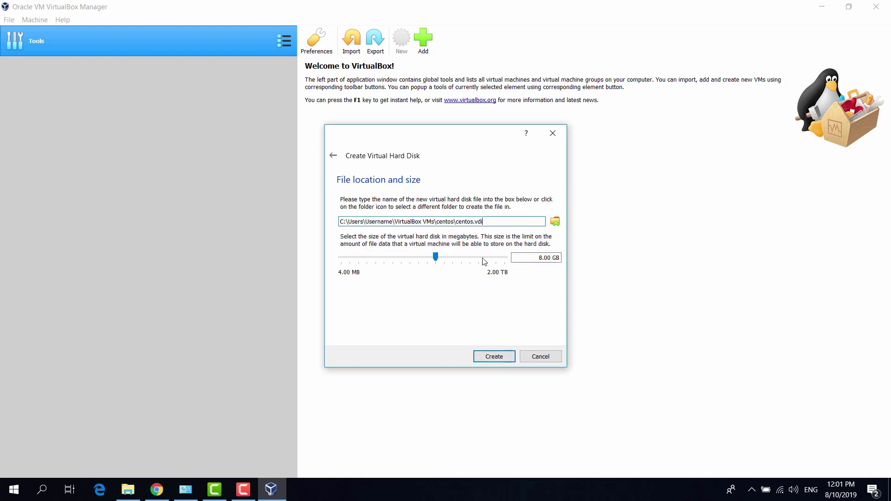
click(538, 258)
key(BackSpace)
text(20)
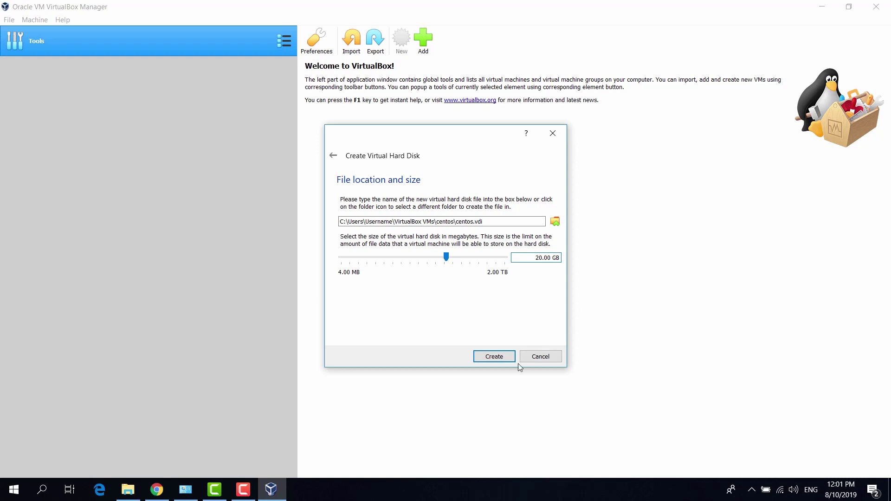
click(495, 355)
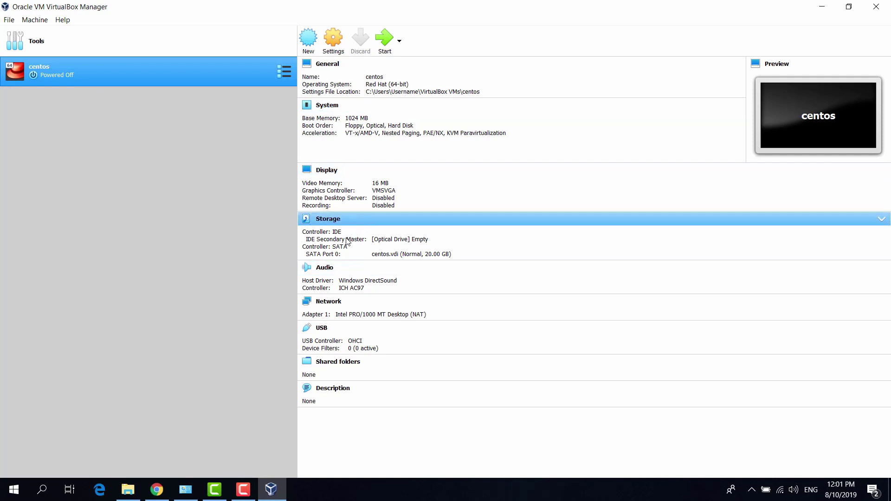
Load the CentOS-7-x86_64-DVD-1810 disk image from Downloads into the centos machine's optical drive.
click(398, 240)
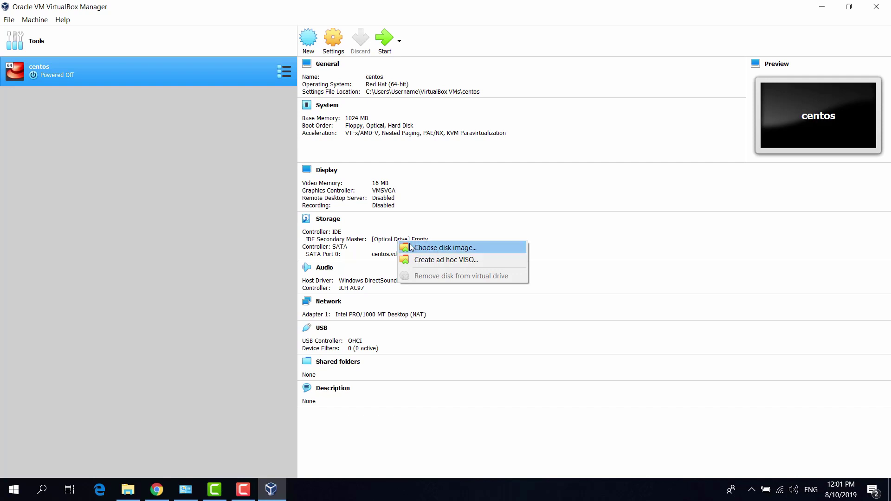
click(447, 249)
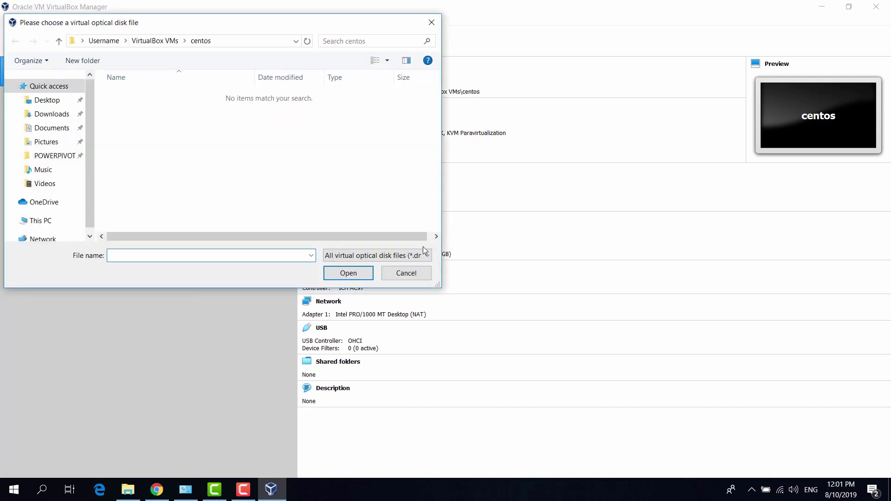
click(49, 116)
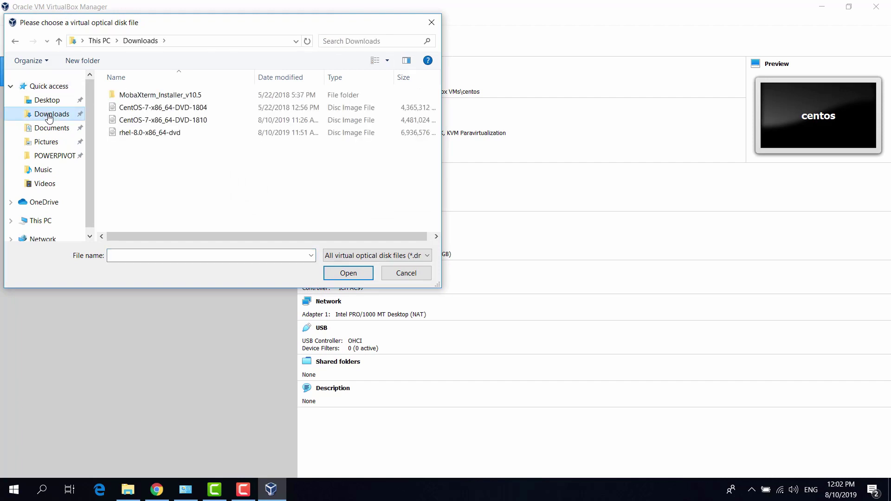
click(181, 123)
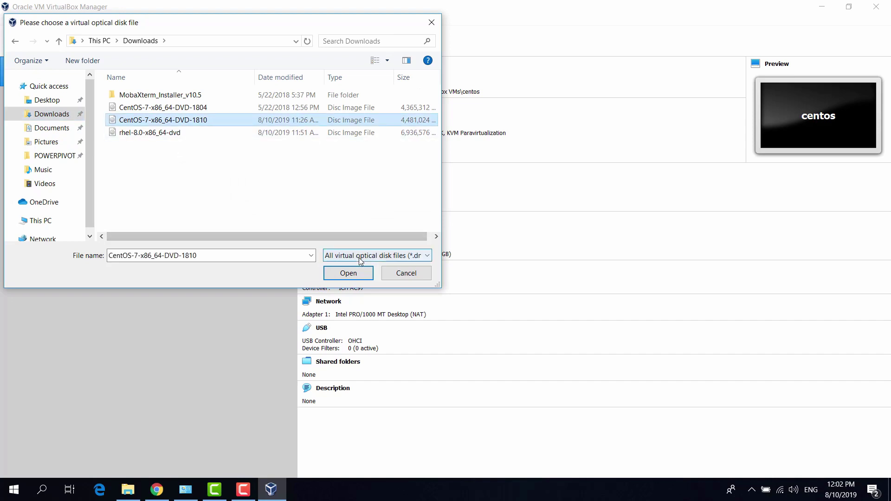
click(349, 275)
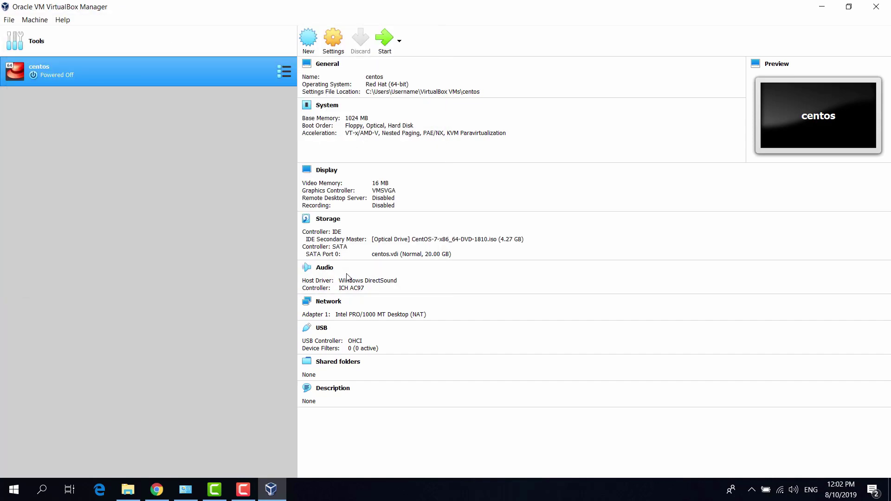
Start the centos machine, allow mouse and keyboard capture, and select Install CentOS 7 in the boot menu.
click(385, 39)
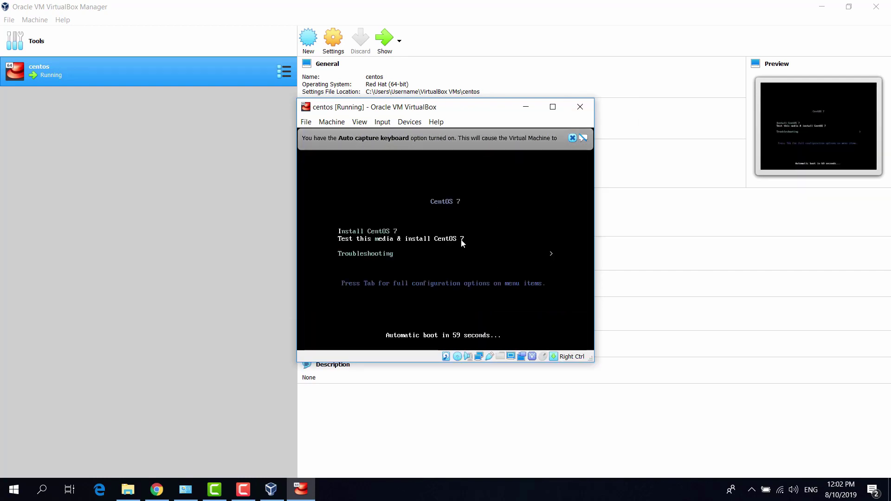
click(506, 235)
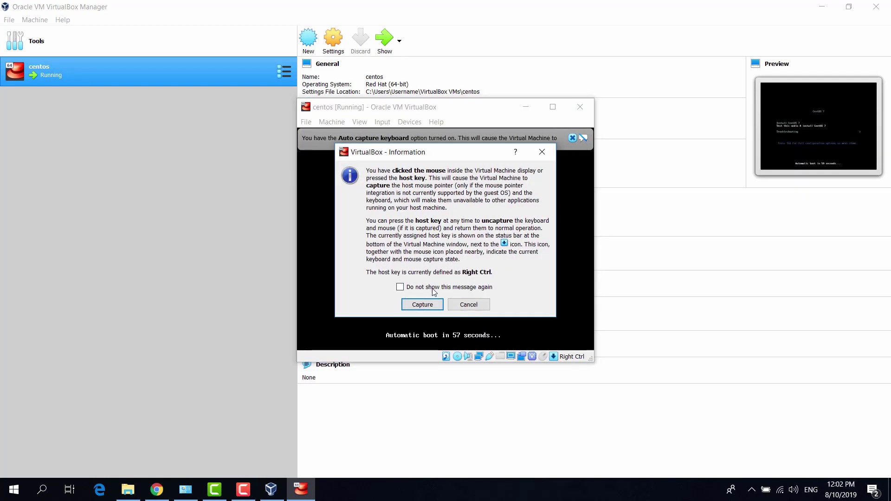
click(431, 306)
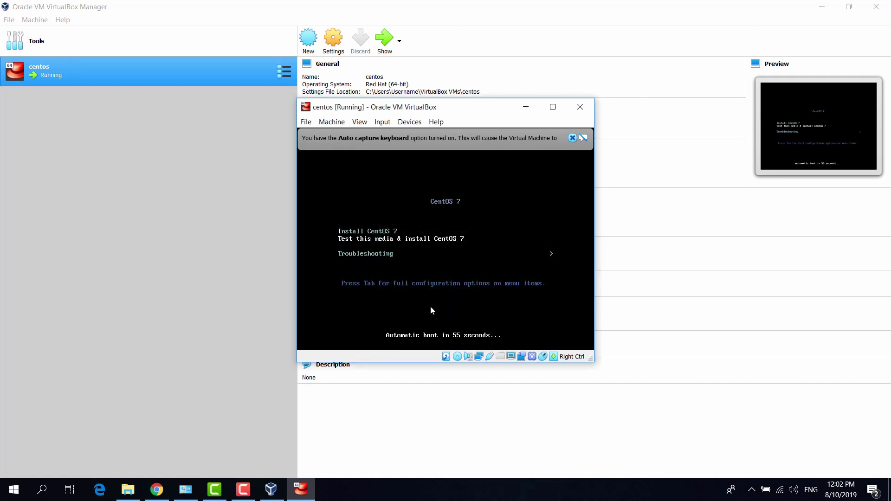
key(Up)
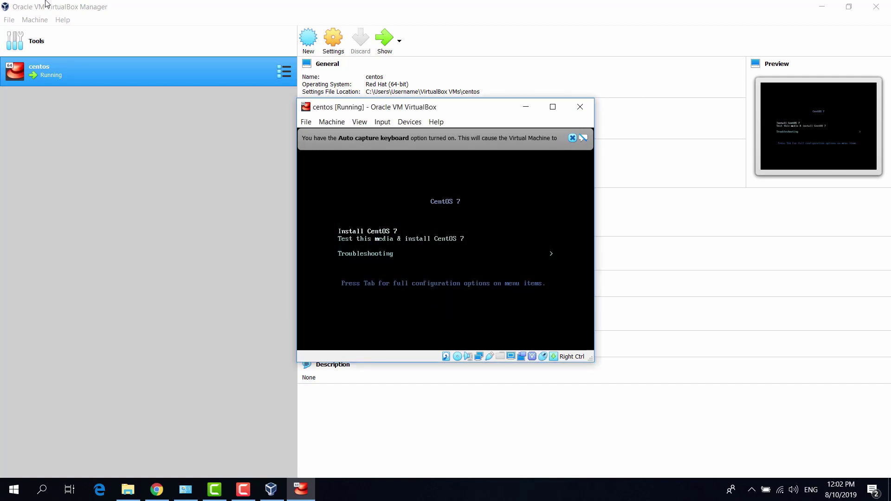